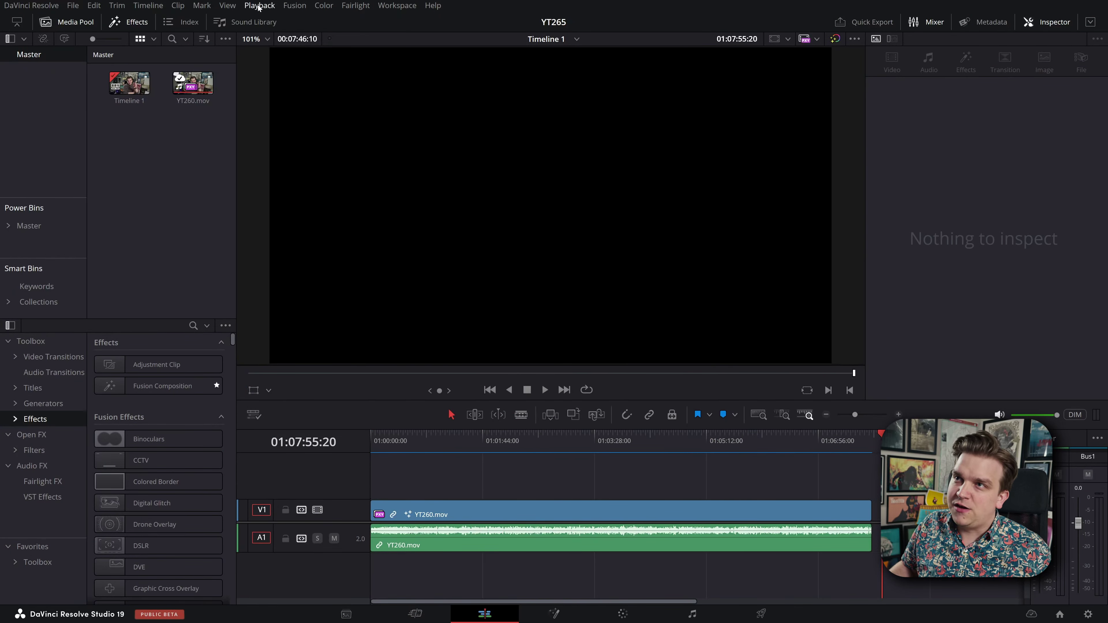
# Step: Display the Playback > Render Cache choices None, Smart and User, with Smart checked
pyautogui.click(259, 5)
pyautogui.moveTo(316, 67)
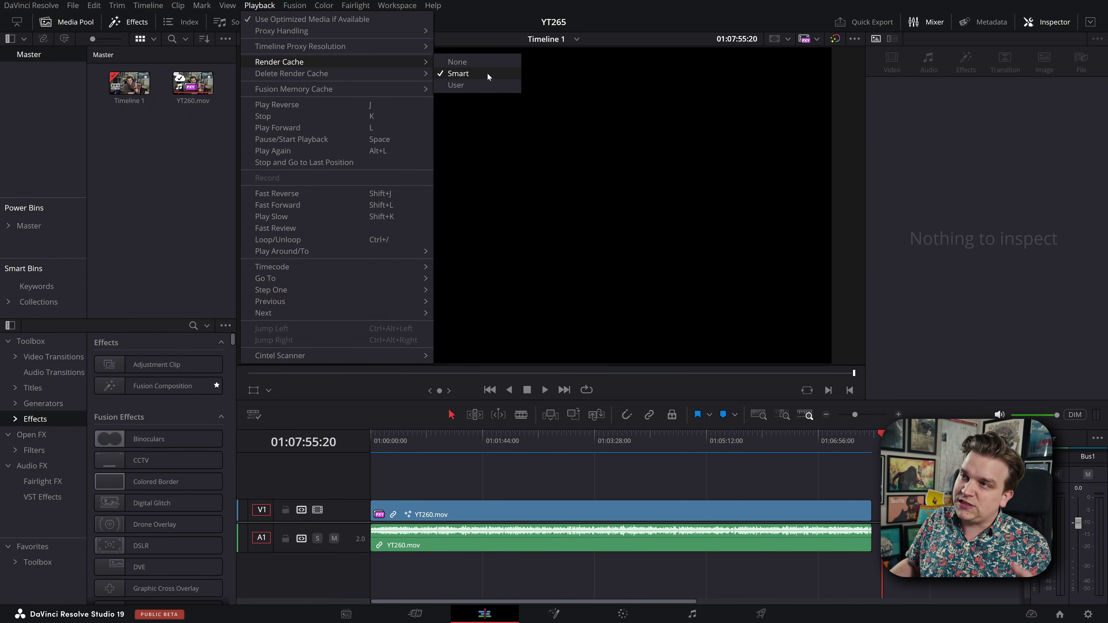
# Step: Move the playhead to the timeline start and recheck the Render Cache setting, leaving it on Smart
pyautogui.click(496, 84)
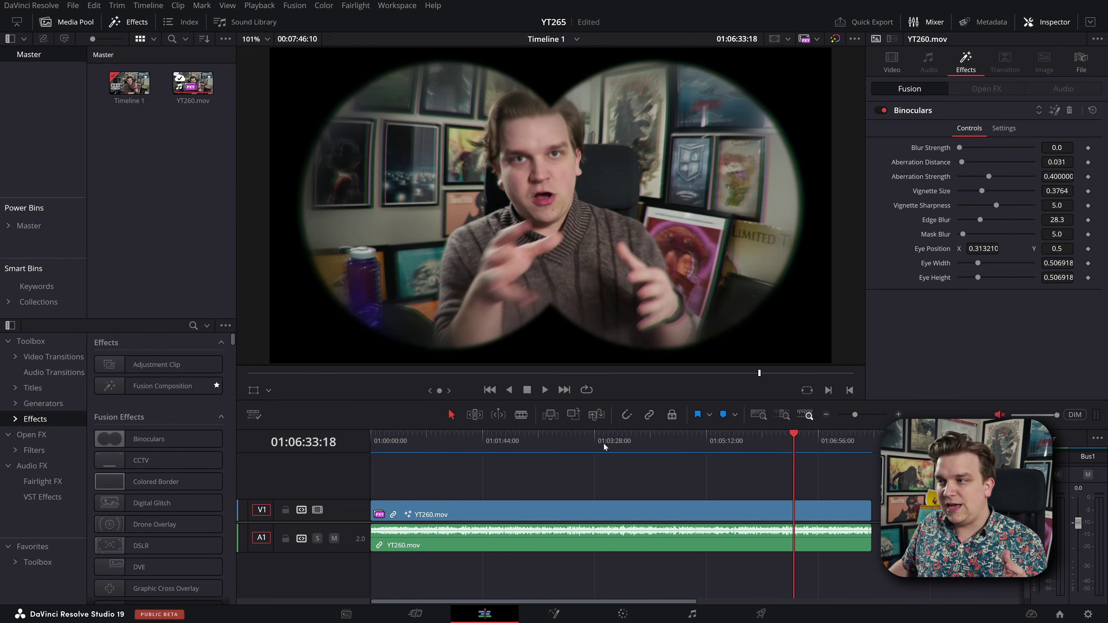
pyautogui.press('Home')
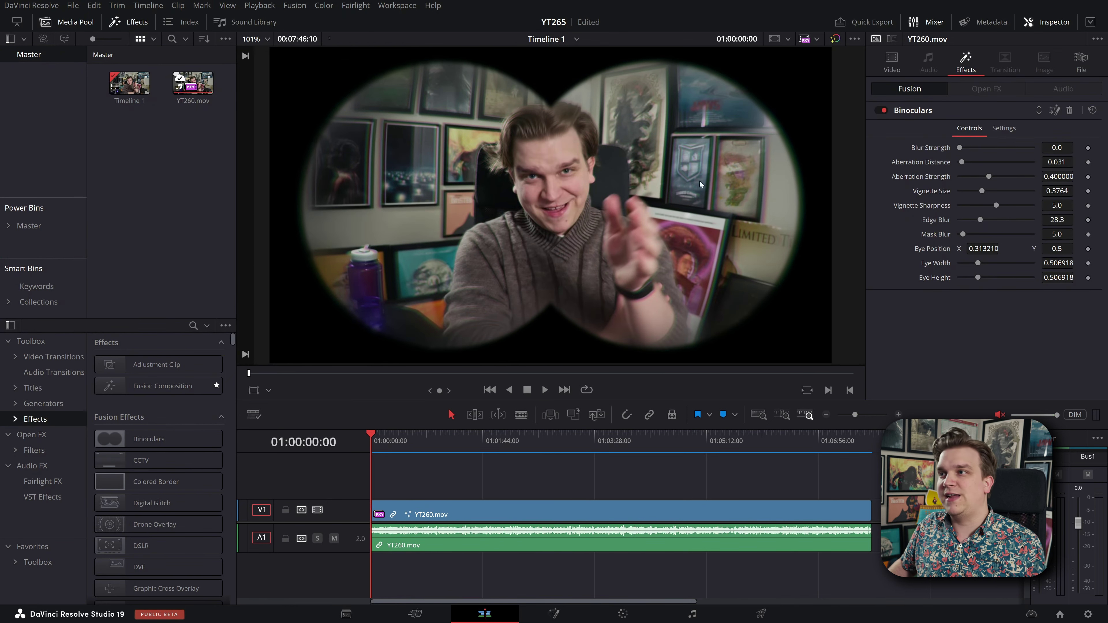
pyautogui.click(259, 7)
pyautogui.moveTo(381, 66)
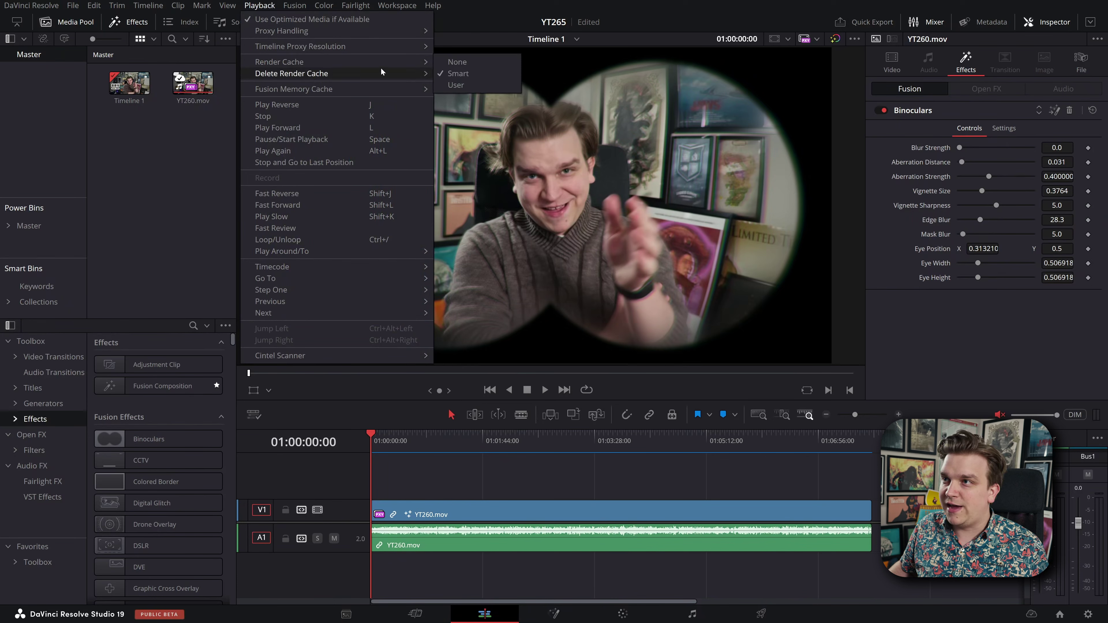
pyautogui.click(426, 466)
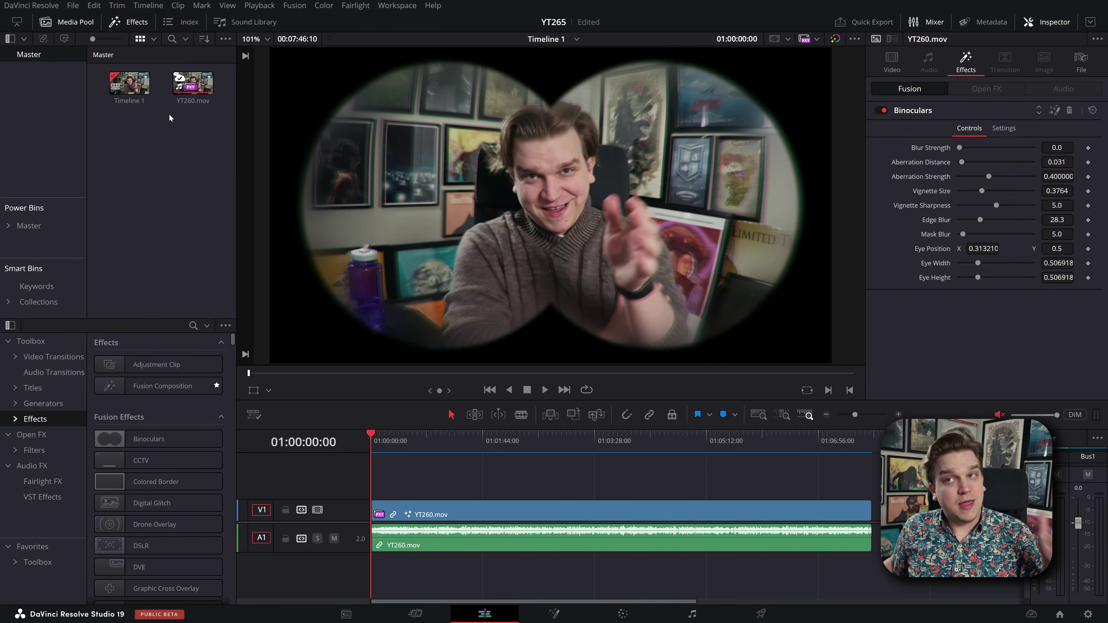
pyautogui.click(52, 5)
pyautogui.moveTo(70, 4)
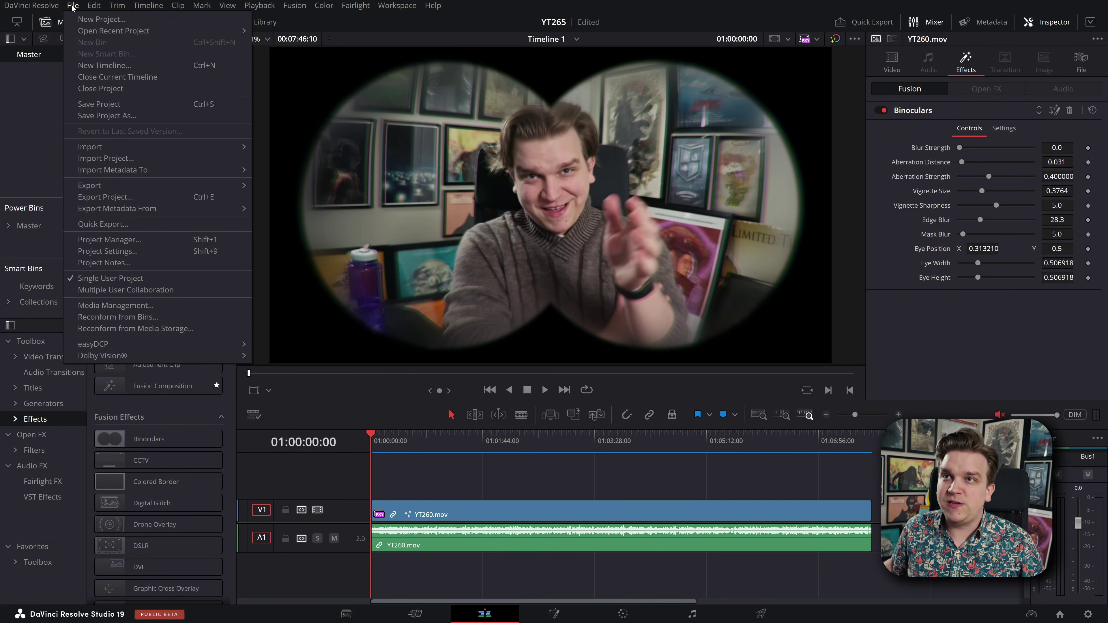
pyautogui.click(139, 250)
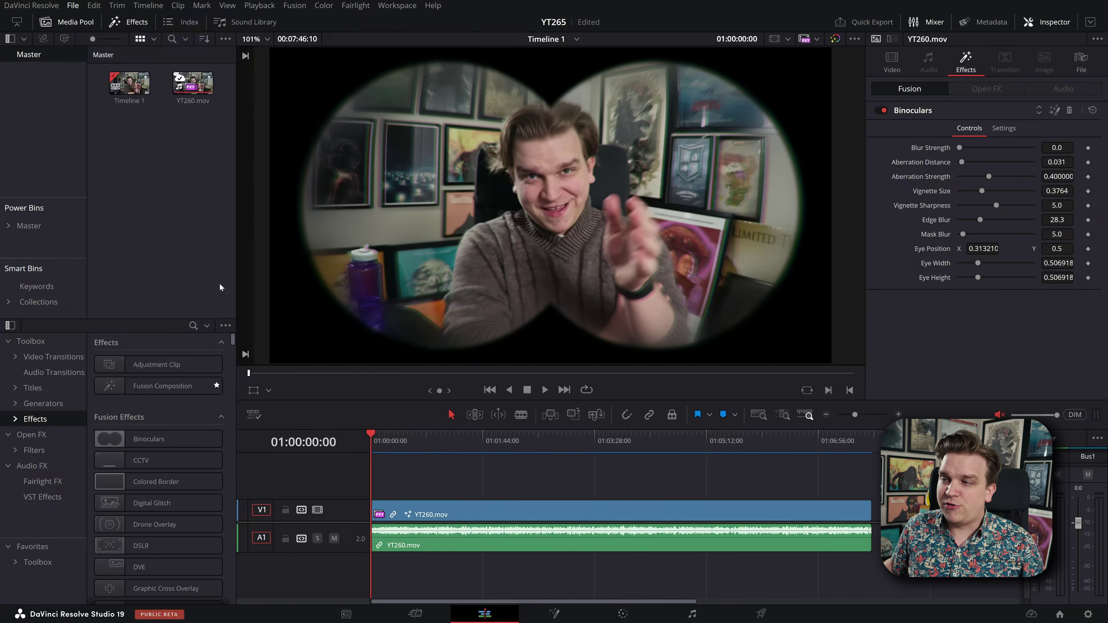
pyautogui.scroll(-5, 580, 407)
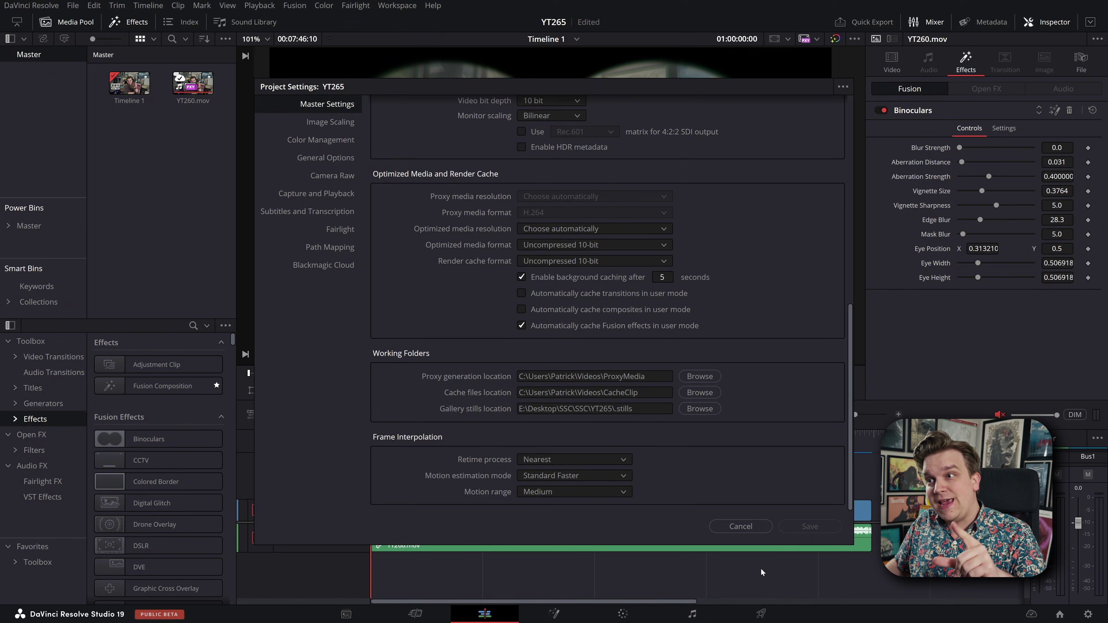
pyautogui.click(741, 527)
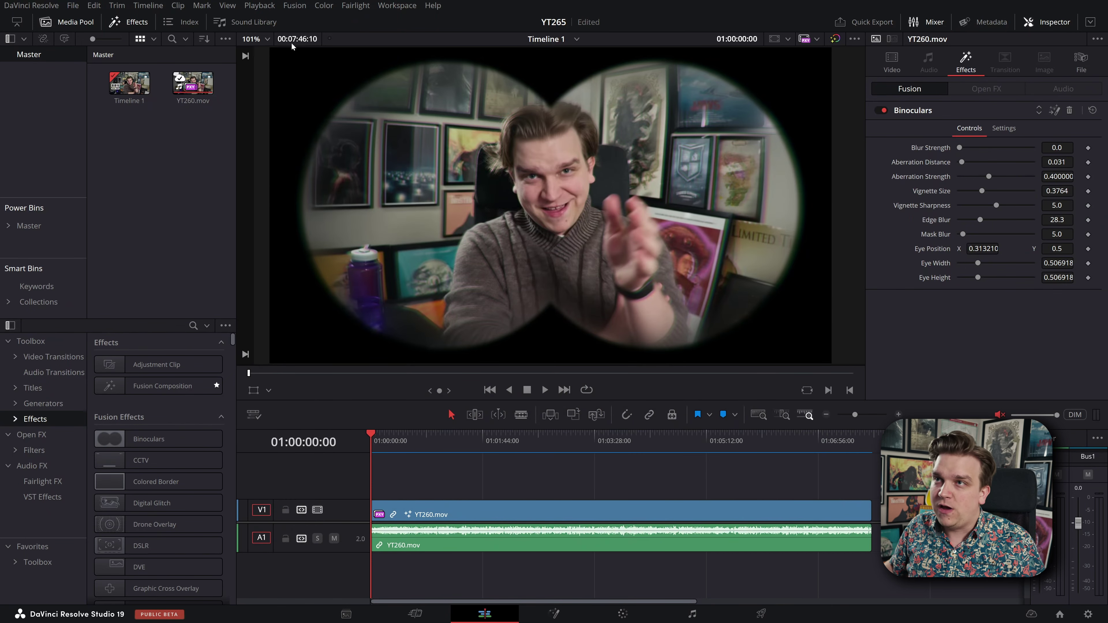
pyautogui.click(260, 6)
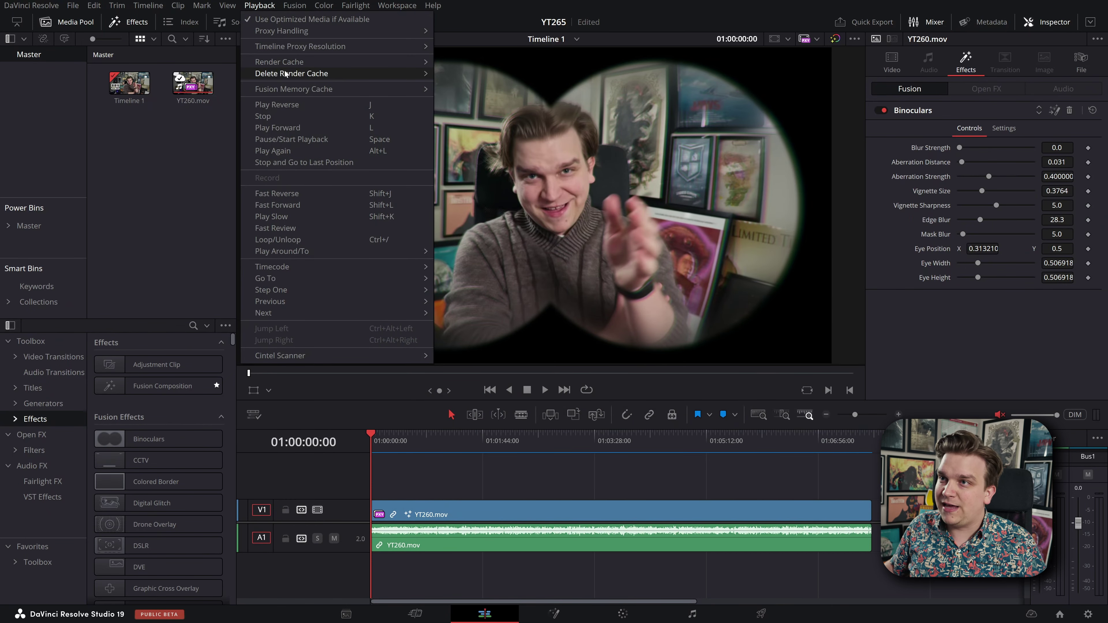
# Step: Bring up the Cache Manager through Playback > Delete Render Cache > Manage Cache Data and list its locations
pyautogui.moveTo(282, 77)
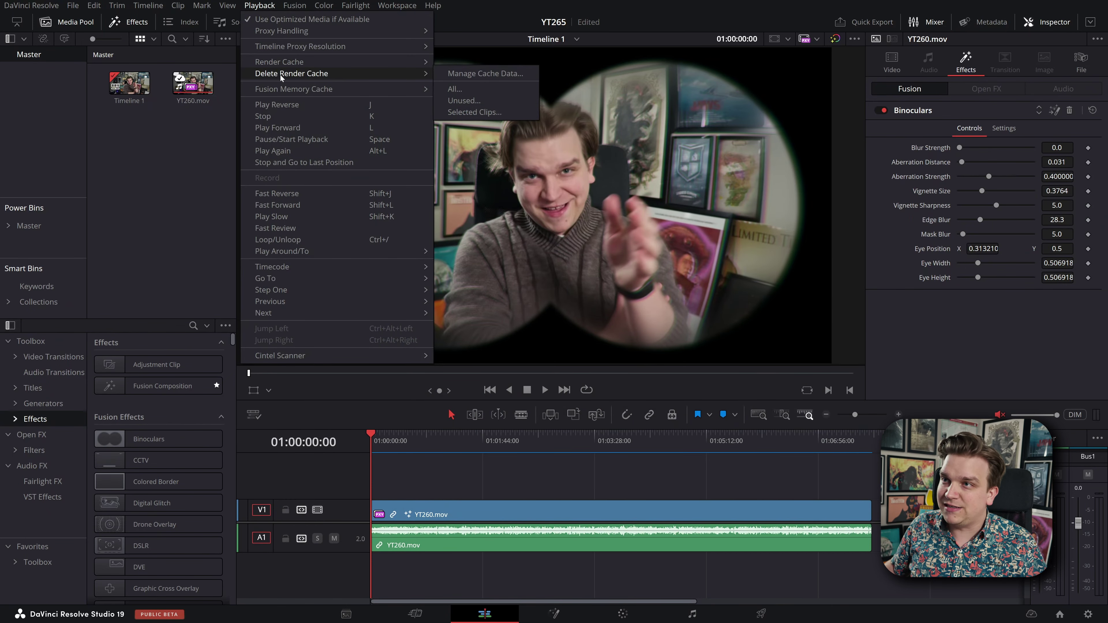
pyautogui.click(466, 73)
pyautogui.click(481, 135)
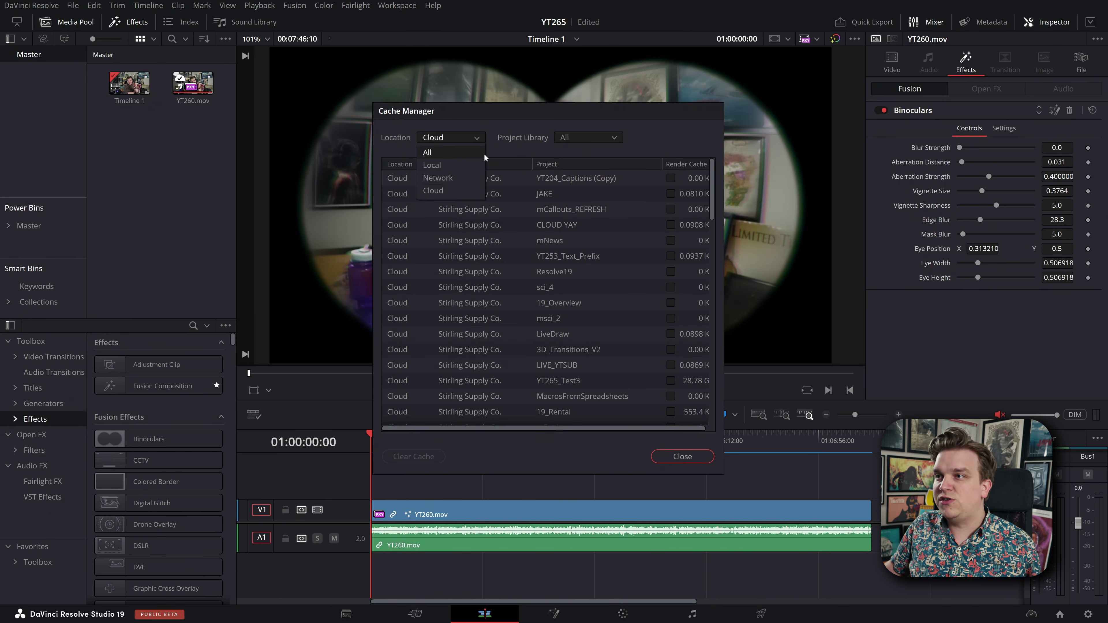
# Step: Show render caches from all locations sorted by cache size, review the list, then close Cache Manager
pyautogui.click(439, 152)
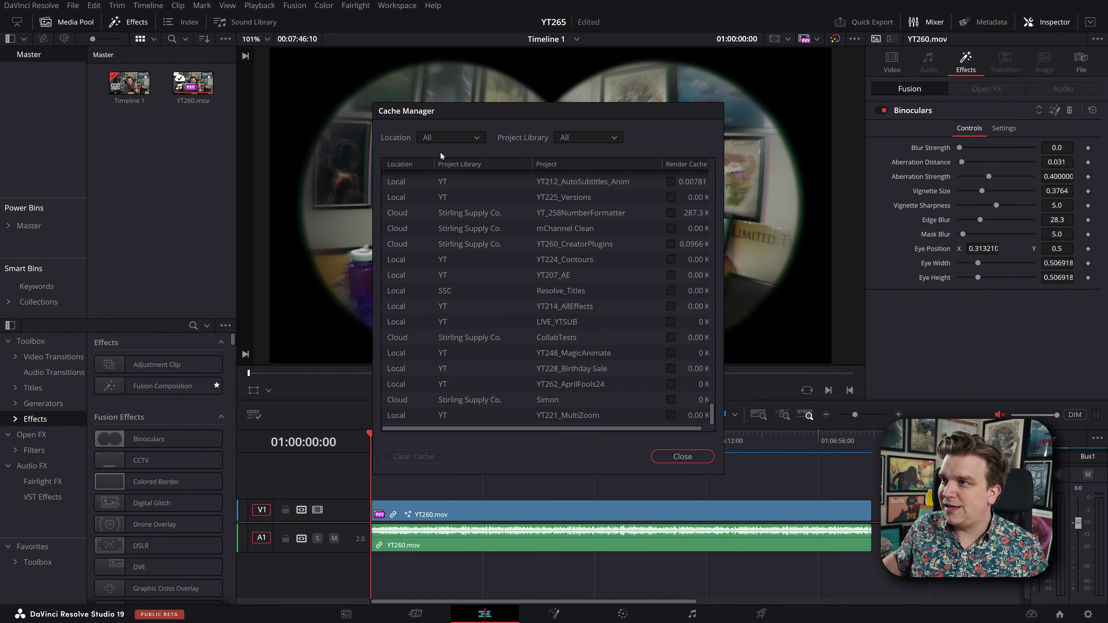
pyautogui.click(688, 165)
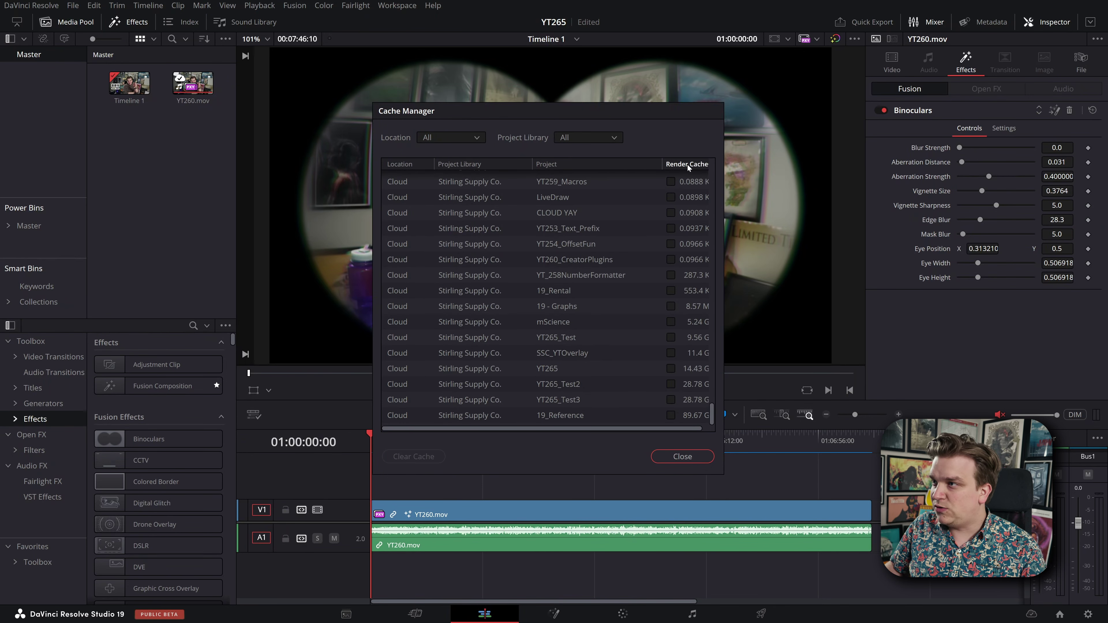
pyautogui.moveTo(712, 347); pyautogui.dragTo(713, 172)
pyautogui.moveTo(554, 442); pyautogui.dragTo(494, 431)
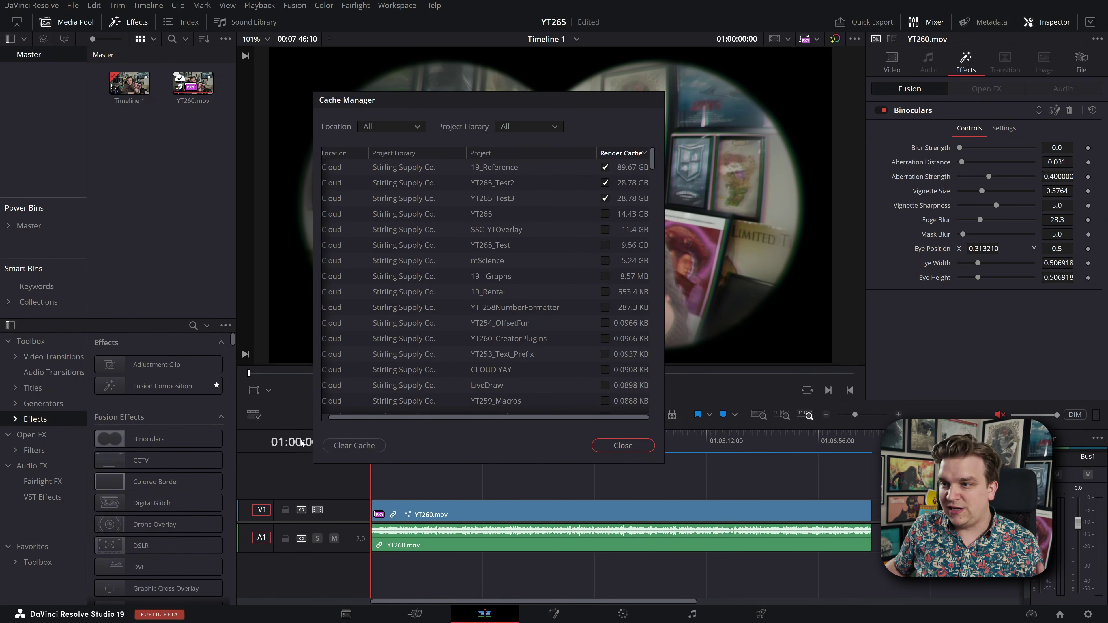
pyautogui.click(625, 446)
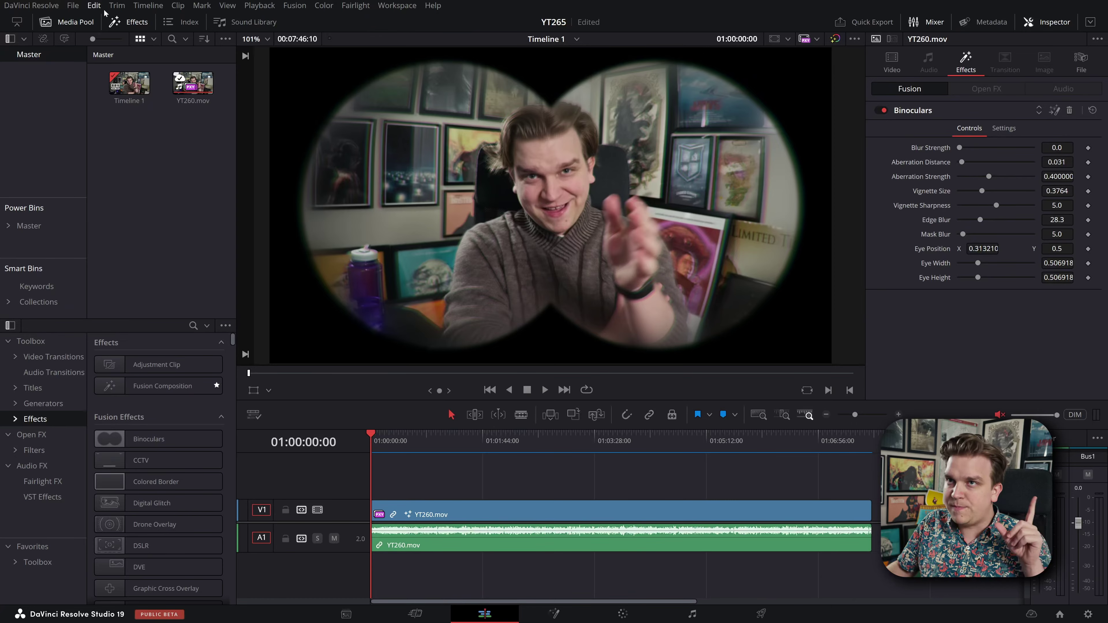
# Step: In Project Settings Master Settings, change the render cache format from Uncompressed 10-bit to DNxHR SQ
pyautogui.click(72, 5)
pyautogui.click(120, 251)
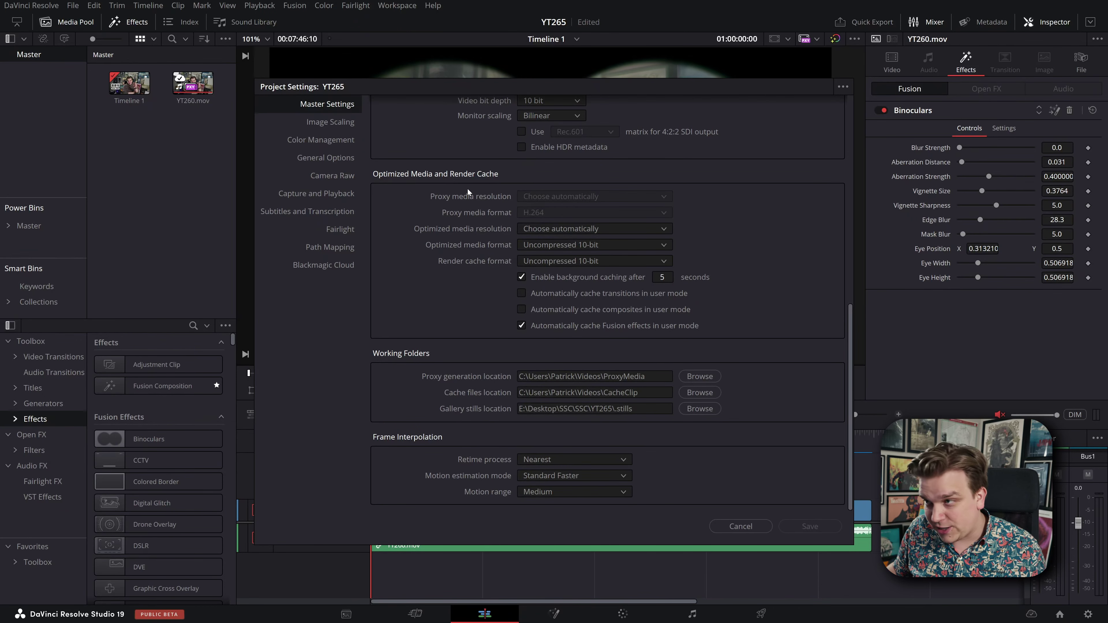
pyautogui.scroll(5, 440, 261)
pyautogui.scroll(-4, 442, 276)
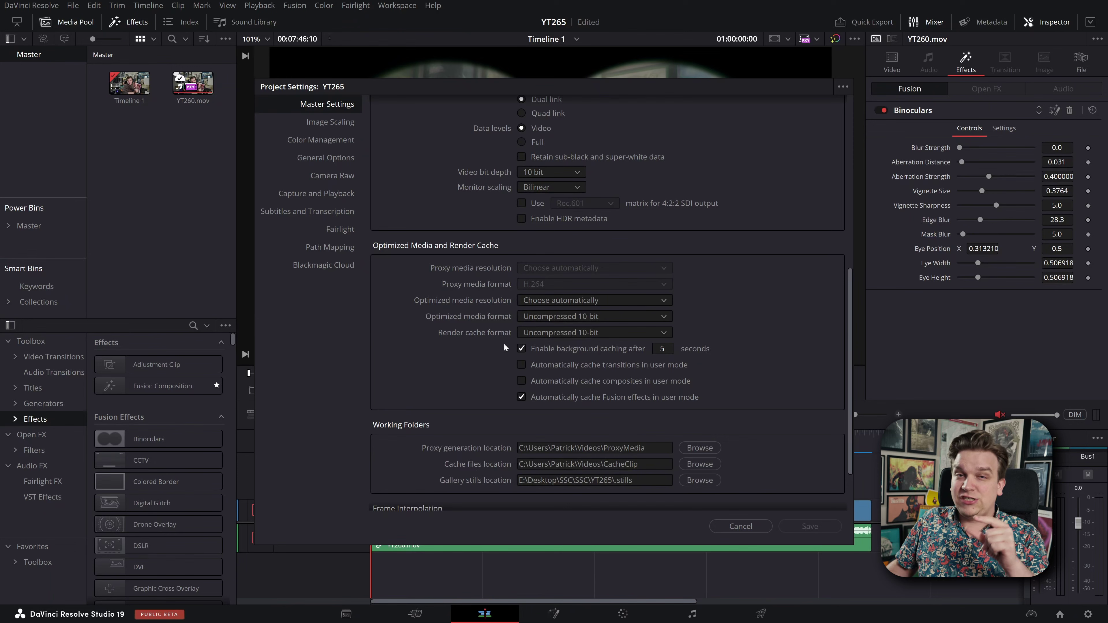
pyautogui.click(555, 334)
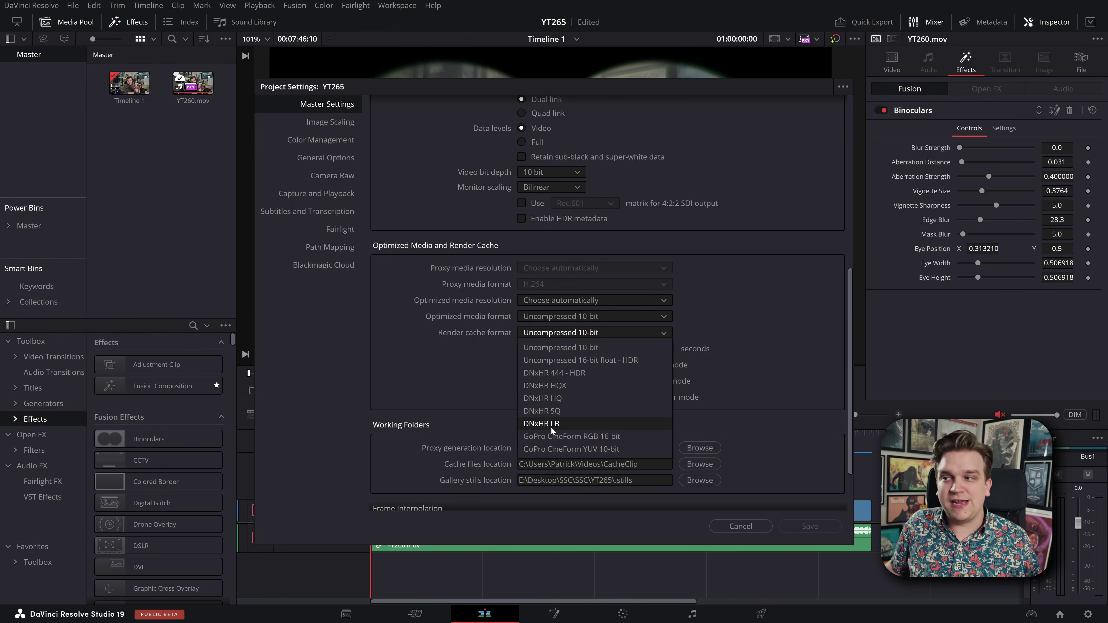
pyautogui.click(563, 412)
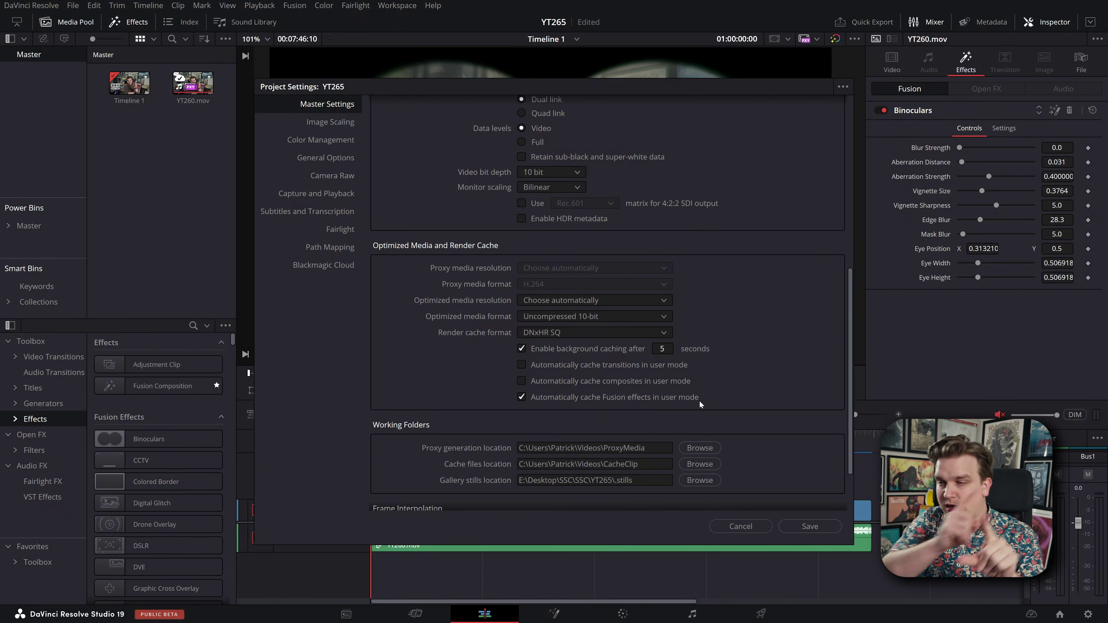
pyautogui.scroll(10, 765, 364)
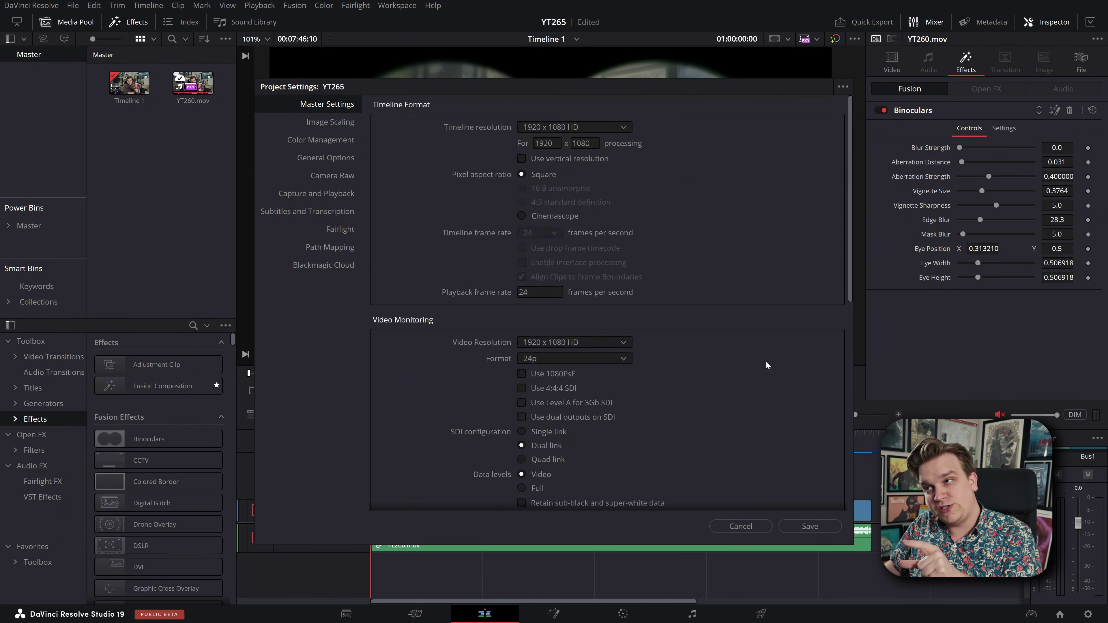
# Step: Review the timeline resolution options, keeping 1920 x 1080 HD
pyautogui.click(532, 128)
pyautogui.scroll(-3, 574, 218)
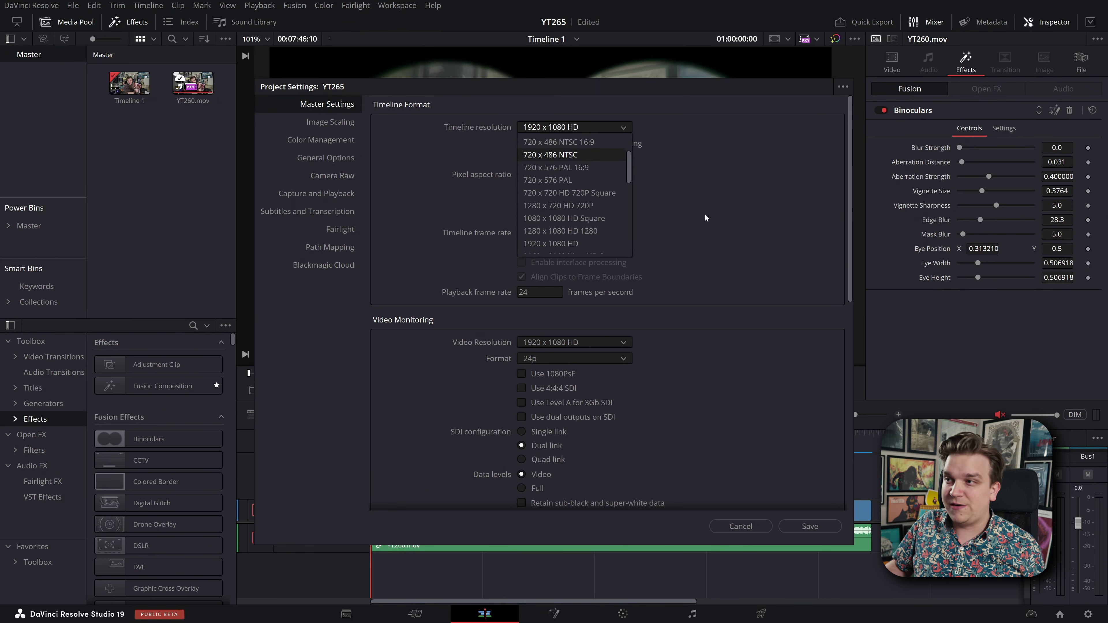
pyautogui.click(828, 118)
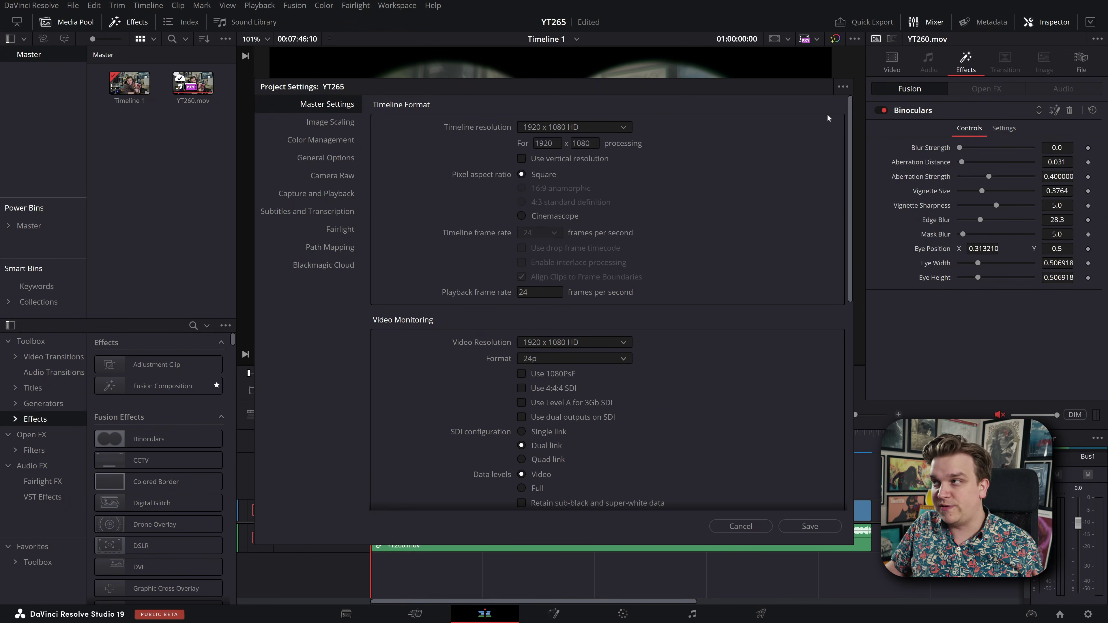
# Step: Check the settings presets menu without changes, then close Project Settings
pyautogui.click(843, 88)
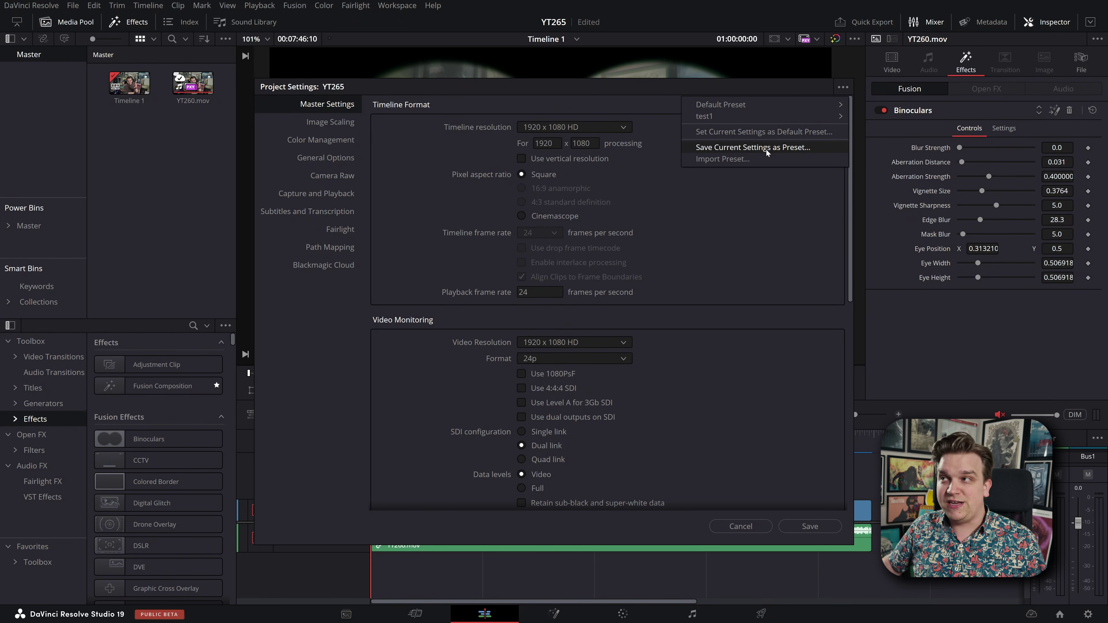
pyautogui.moveTo(748, 118)
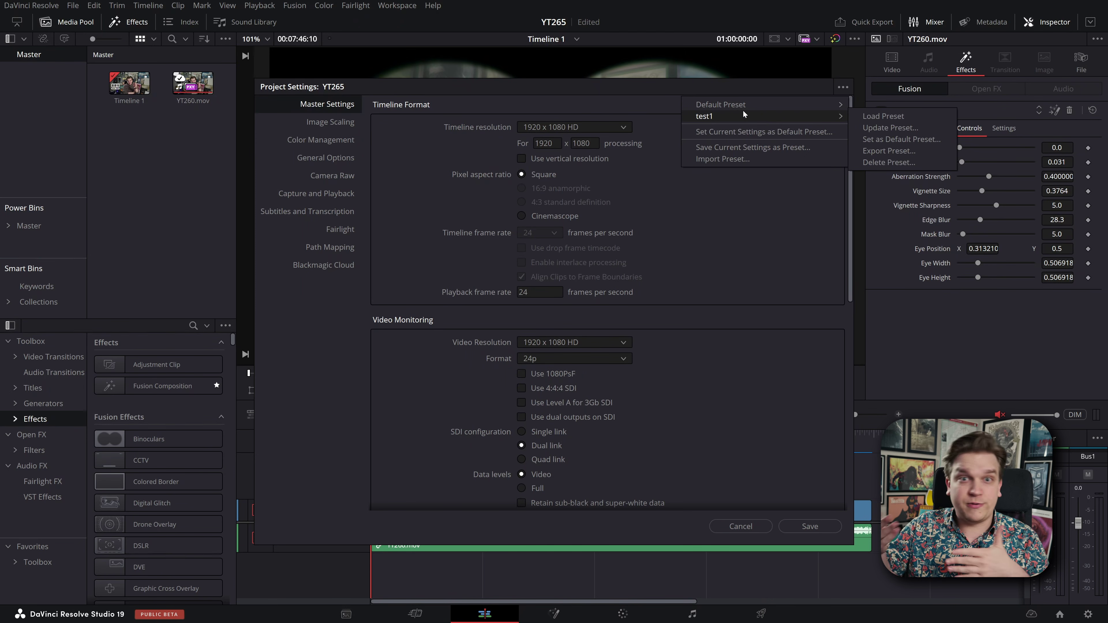
pyautogui.click(533, 311)
pyautogui.scroll(-10, 534, 311)
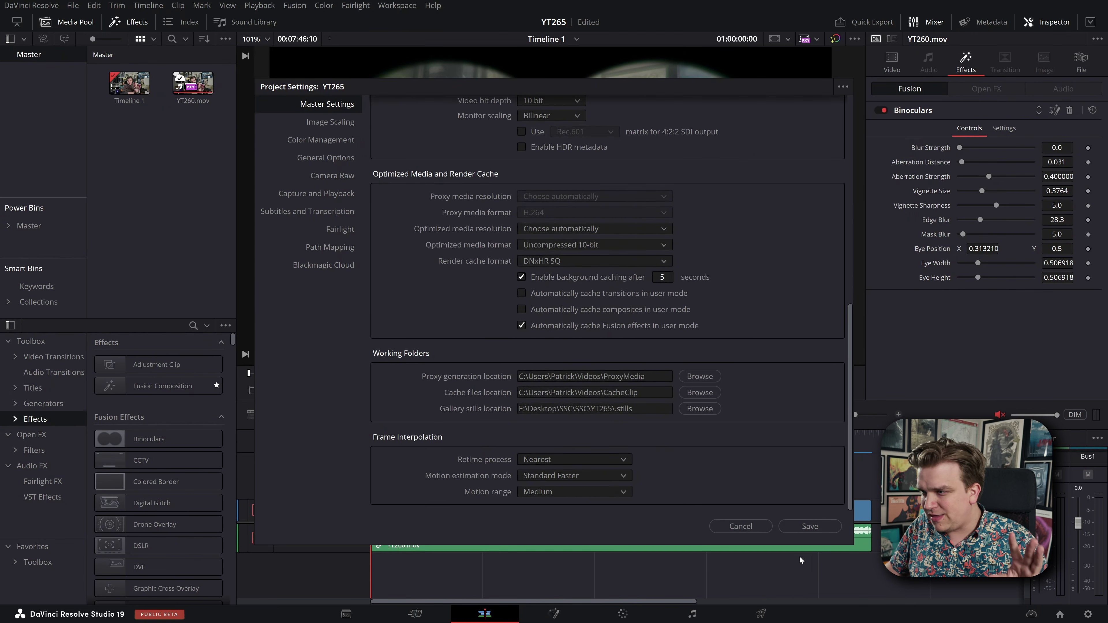
pyautogui.click(740, 526)
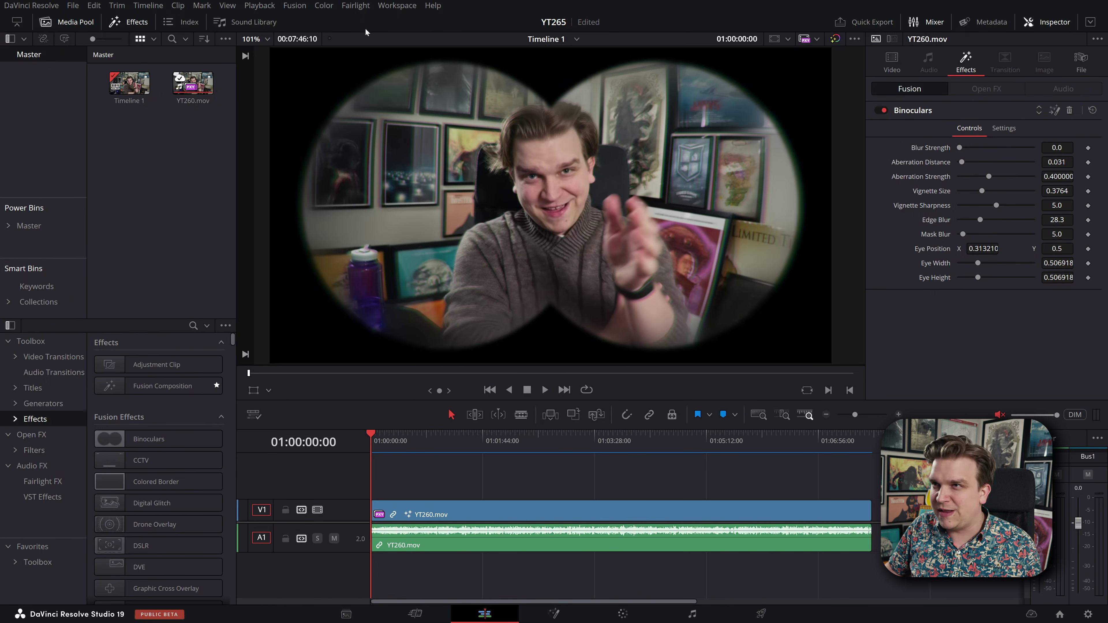
# Step: Reopen the Cache Manager via Manage Cache Data, sort by Project, and untick YT265_Test3
pyautogui.click(251, 6)
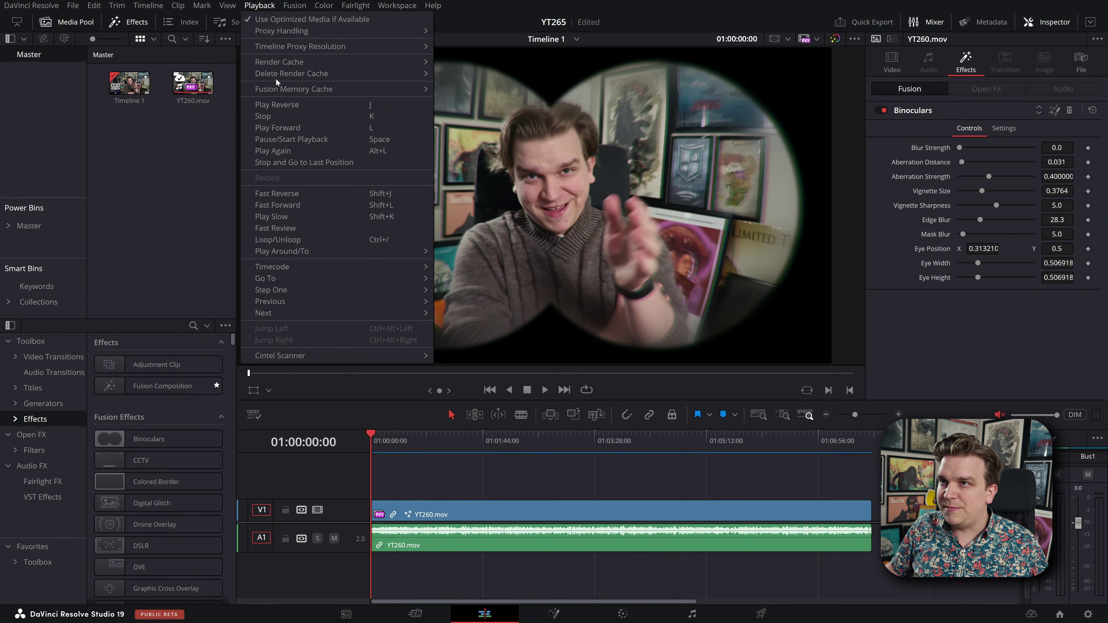
pyautogui.moveTo(270, 74)
pyautogui.click(483, 73)
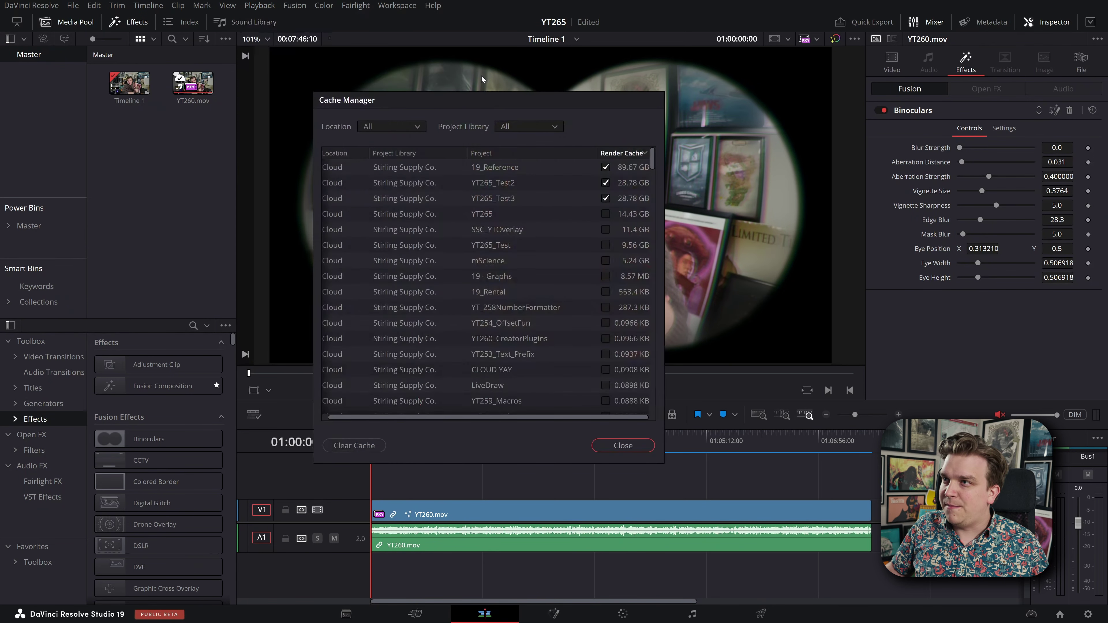
pyautogui.click(533, 153)
pyautogui.moveTo(653, 162); pyautogui.dragTo(679, 437)
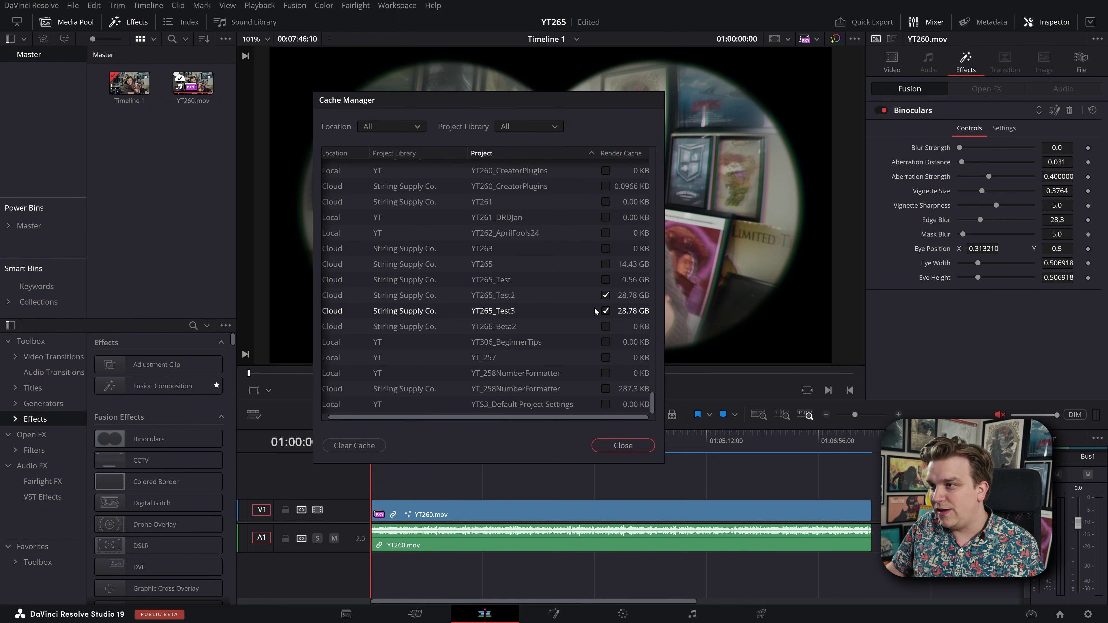
pyautogui.click(606, 310)
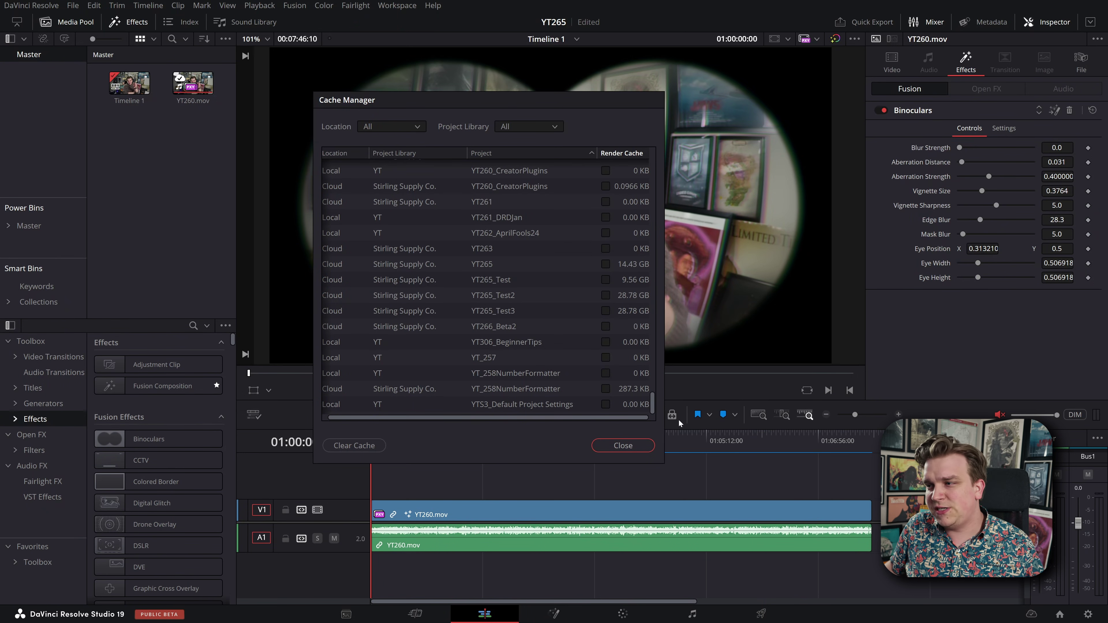
# Step: Tick the render caches of YT265_Test3, YT265_Test2, YT265_Test and YT265, then clear them
pyautogui.click(605, 311)
pyautogui.click(605, 295)
pyautogui.click(605, 279)
pyautogui.click(606, 265)
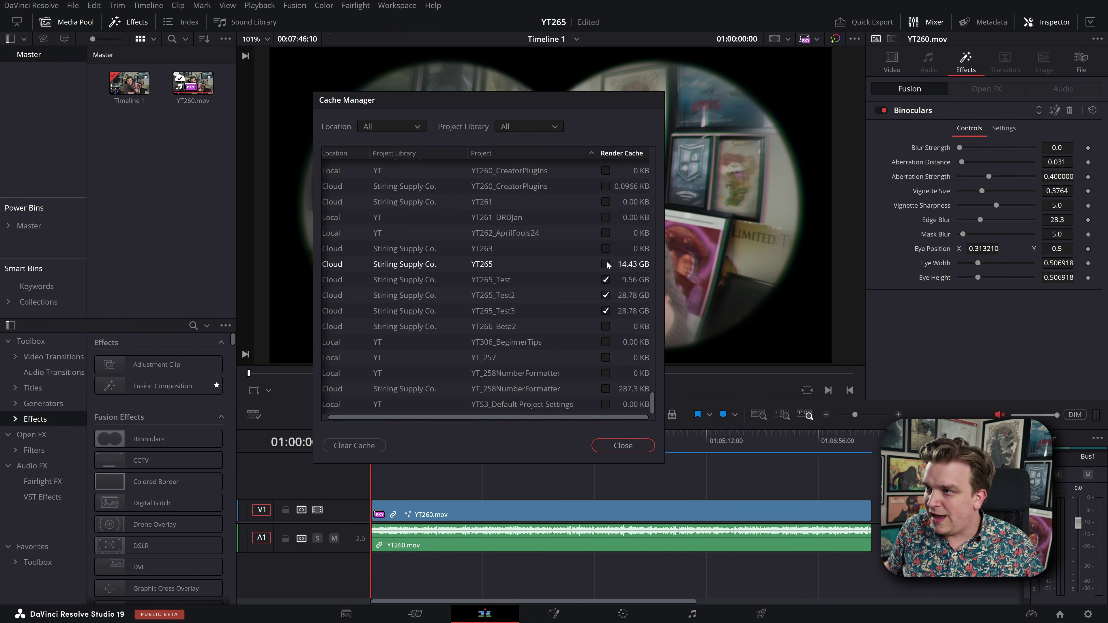
pyautogui.click(354, 445)
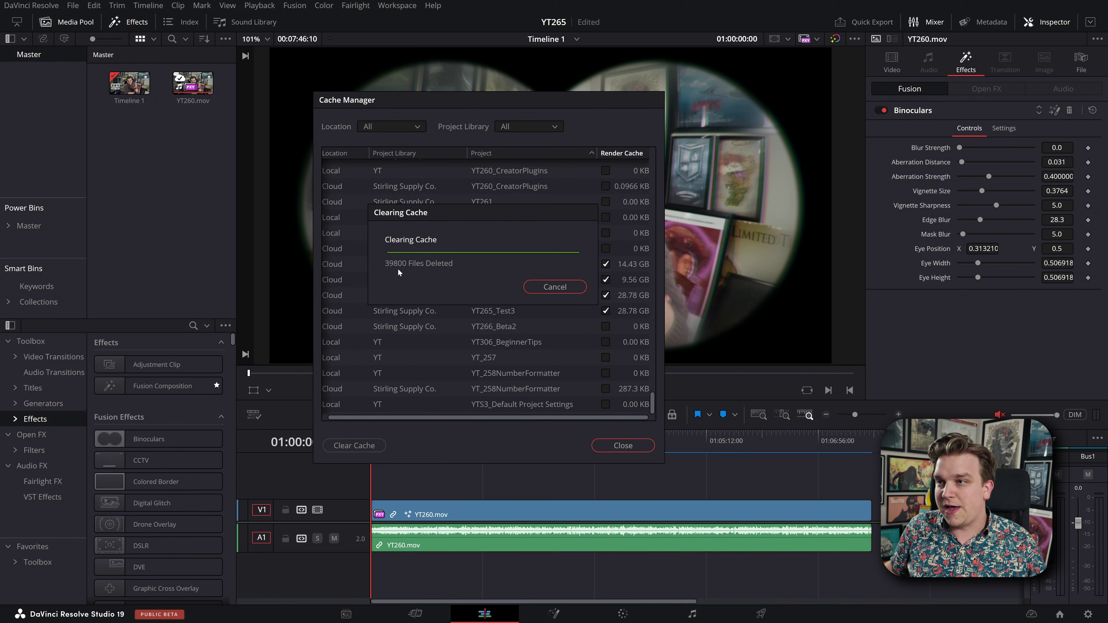